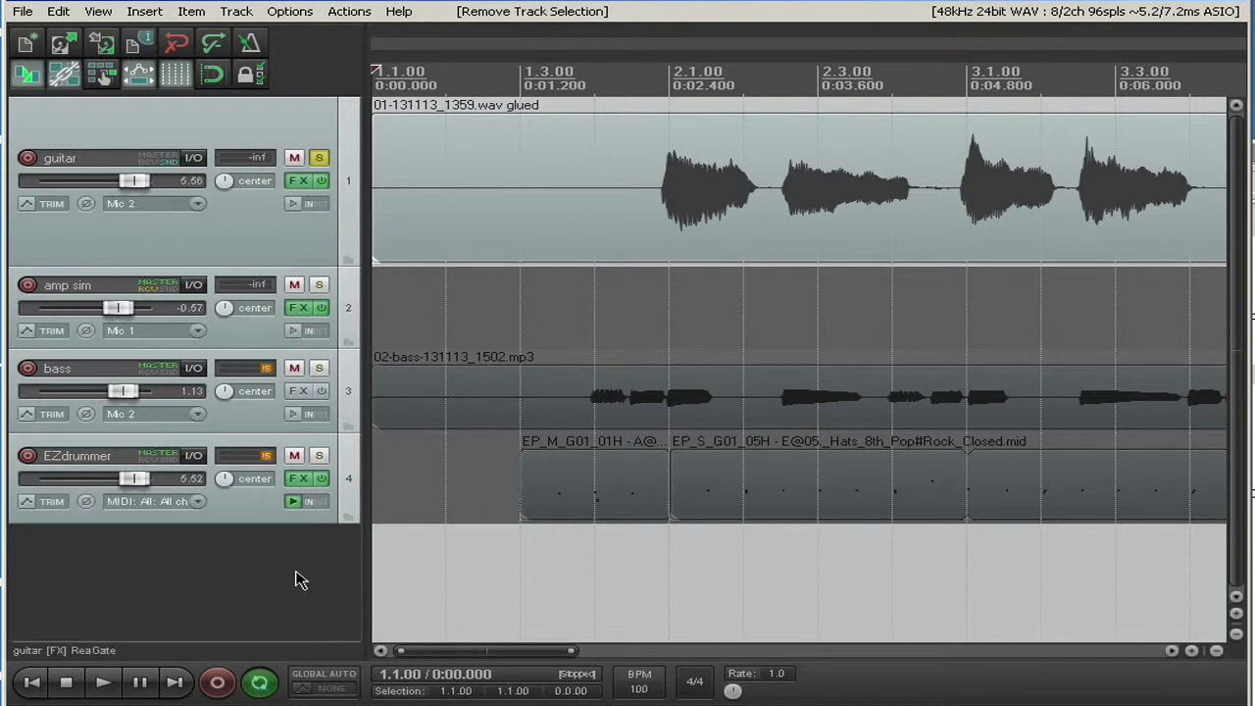
# Audition the guitar track, then show its FX chain with ReaGate at -inf threshold
pyautogui.click(102, 686)
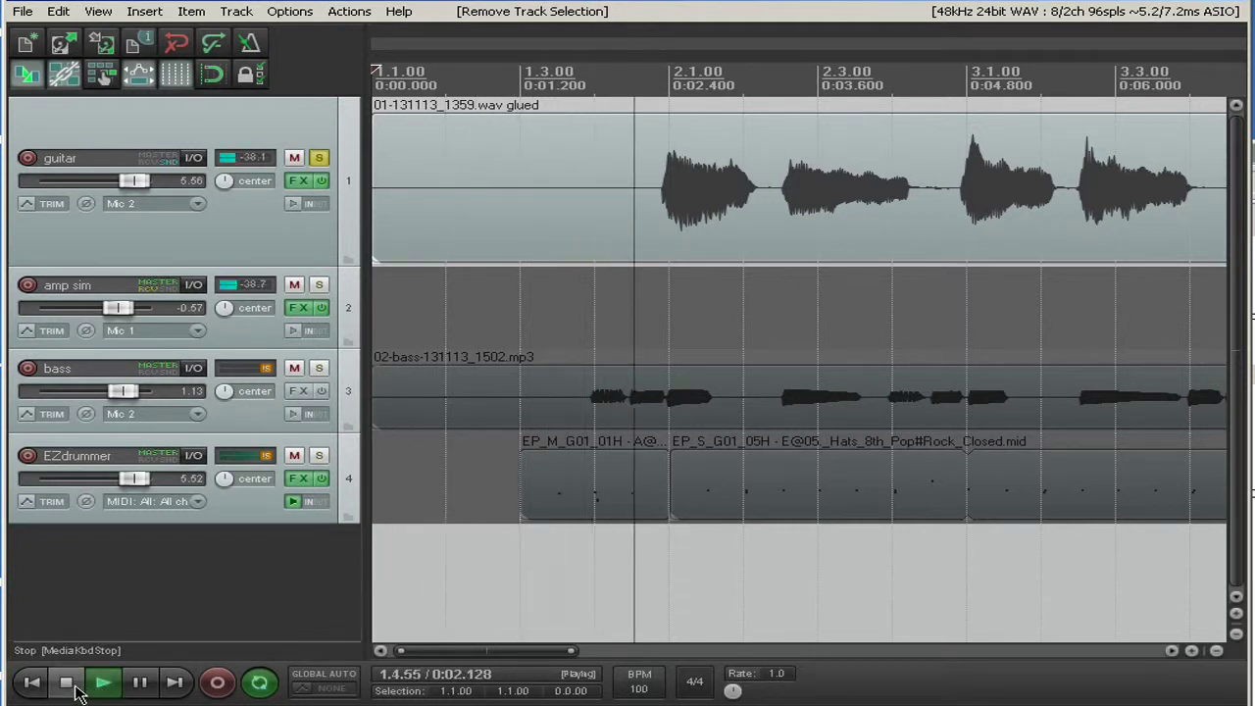
pyautogui.click(75, 685)
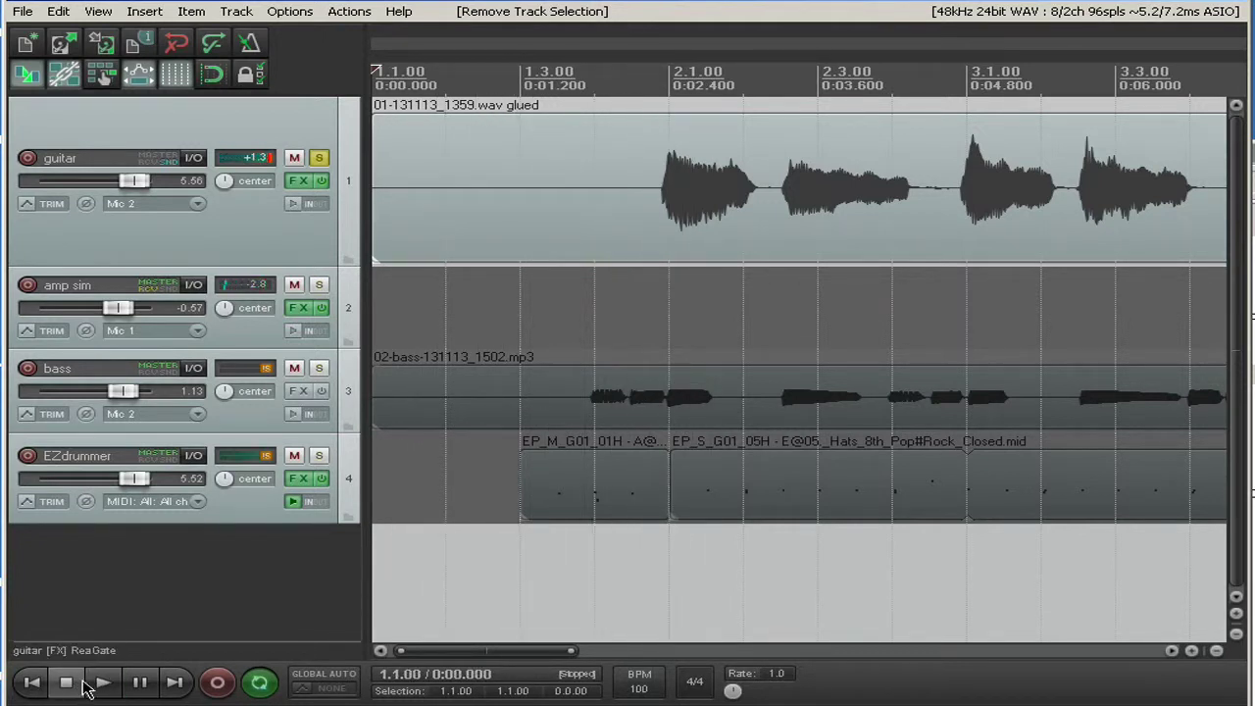
pyautogui.click(298, 182)
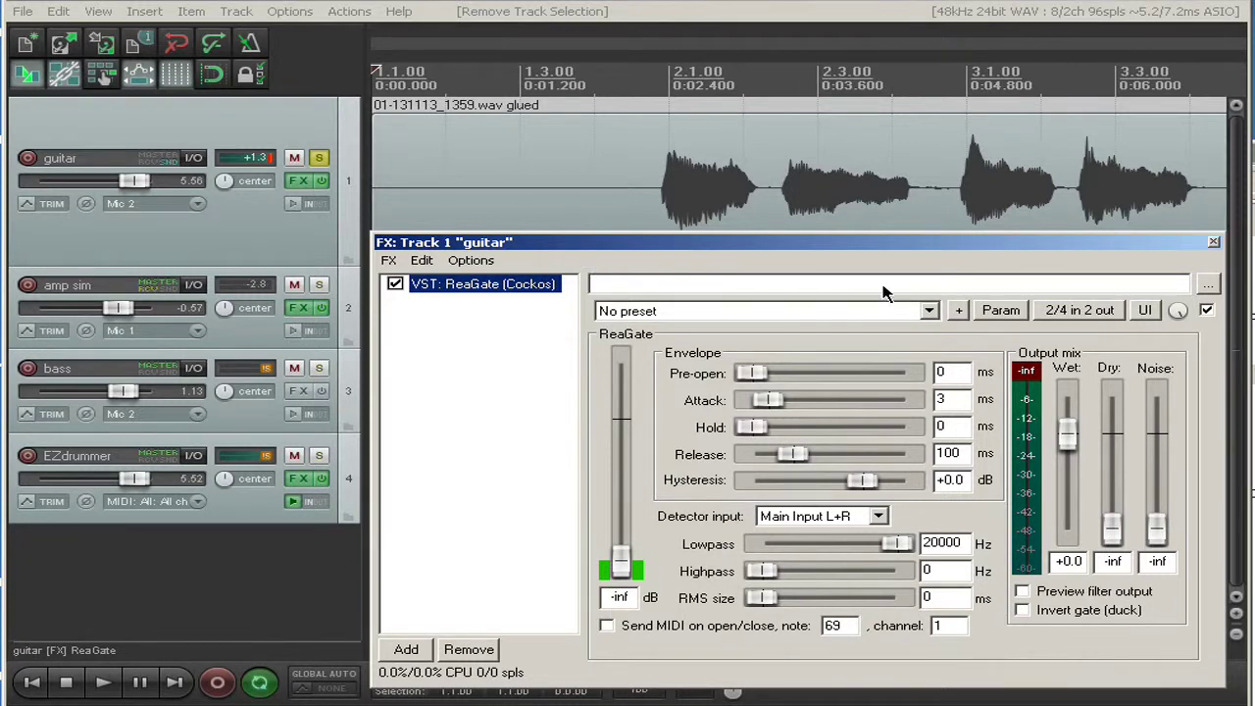
# Play a short time selection and raise ReaGate's threshold to -35.4 dB
pyautogui.moveTo(602, 245); pyautogui.dragTo(914, 296)
pyautogui.moveTo(632, 589); pyautogui.dragTo(398, 607)
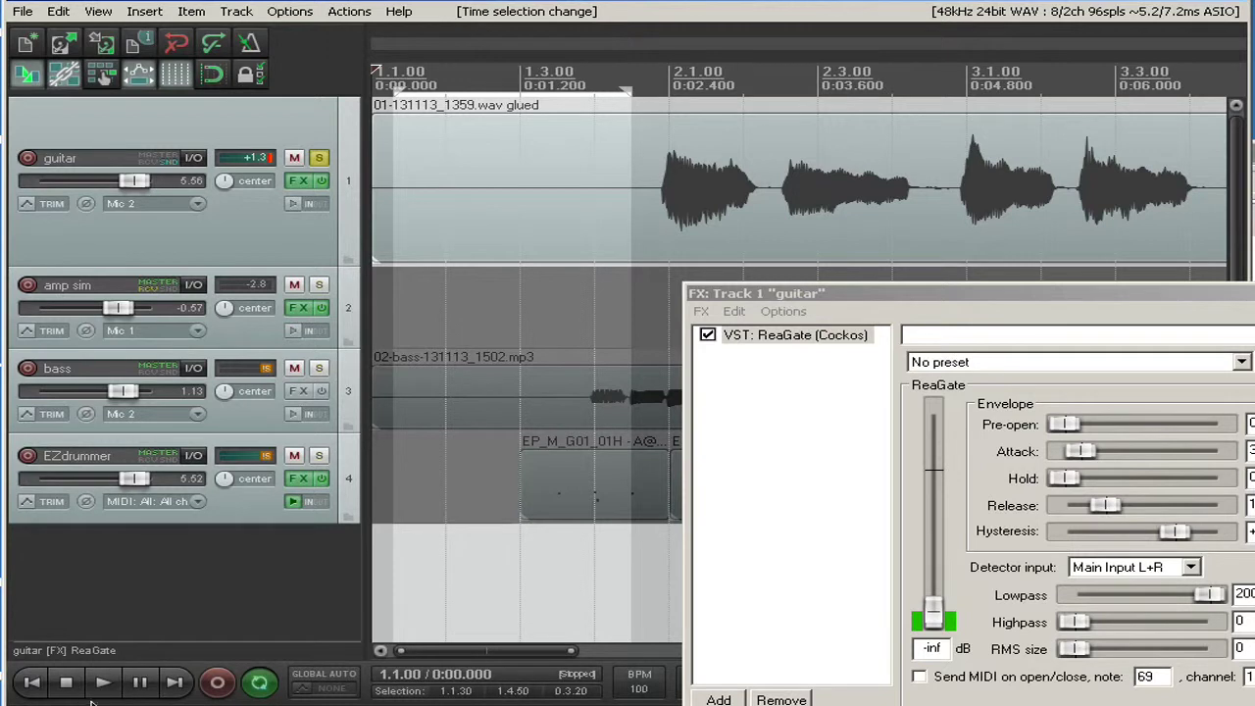
pyautogui.click(103, 684)
pyautogui.moveTo(900, 296); pyautogui.dragTo(711, 252)
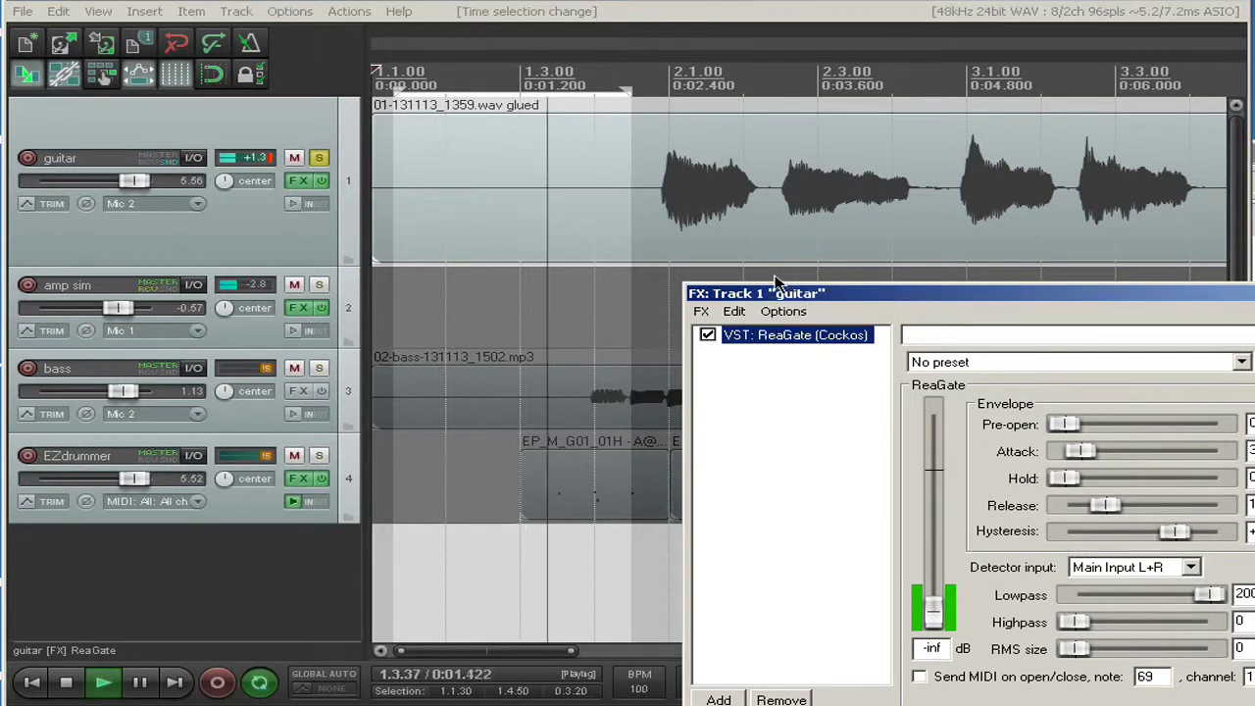
pyautogui.moveTo(745, 559); pyautogui.dragTo(746, 532)
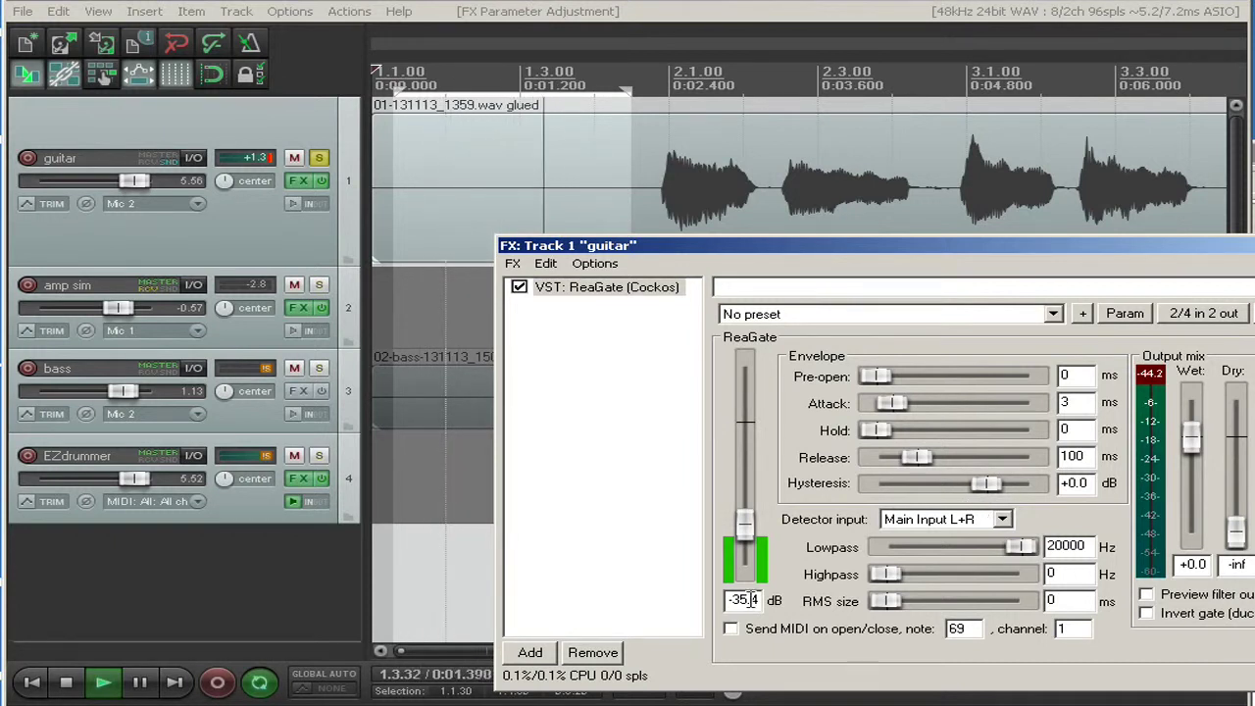
# Clear the time selection and replay the guitar from the start through the -35.4 dB gate
pyautogui.click(69, 683)
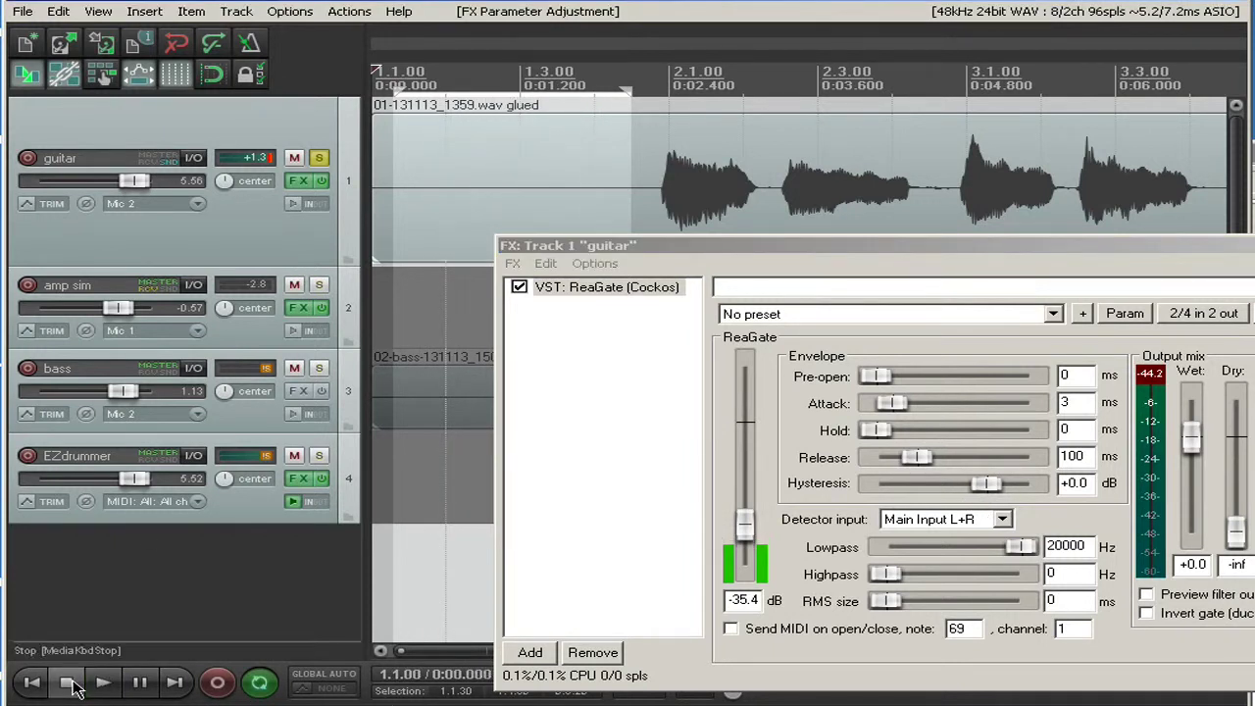
pyautogui.click(77, 687)
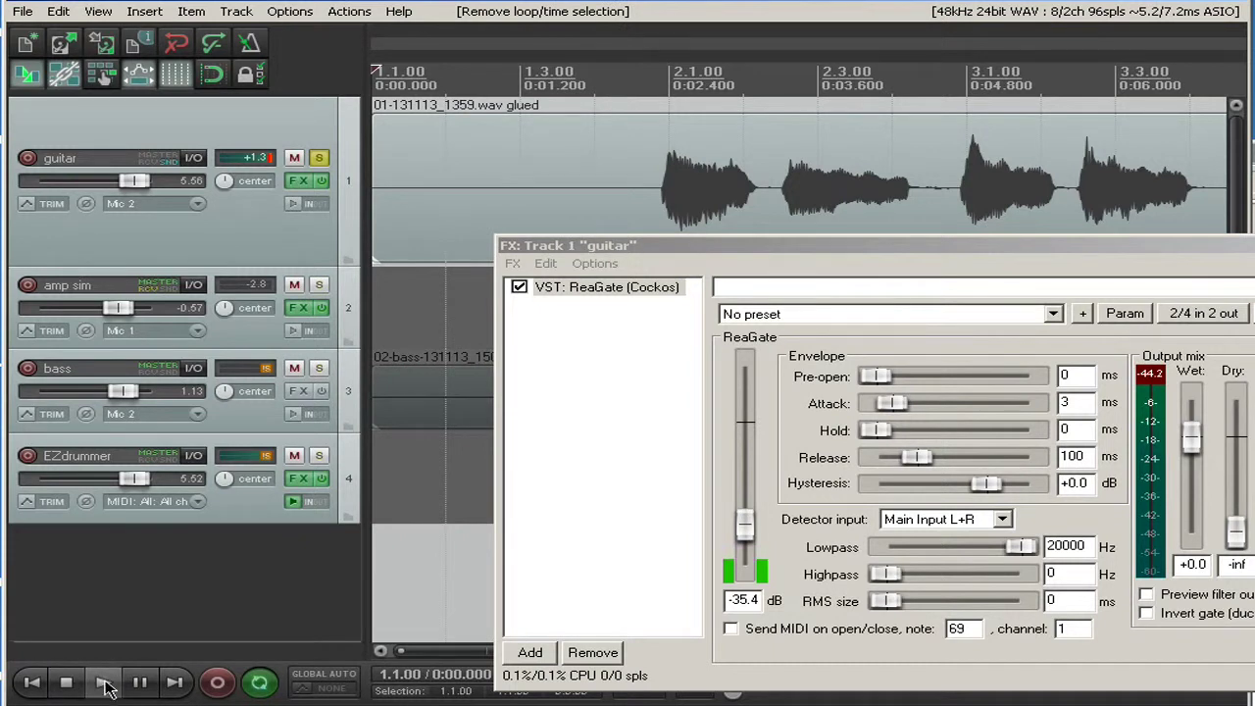
pyautogui.click(104, 684)
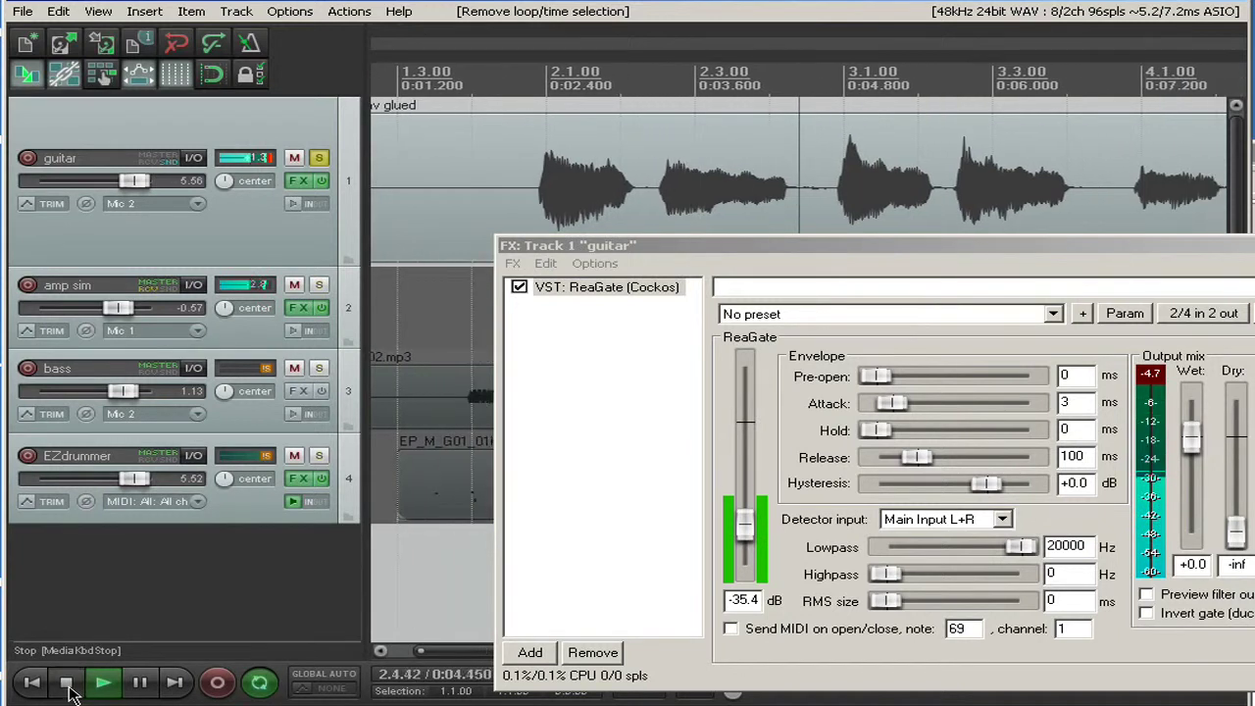
pyautogui.click(66, 683)
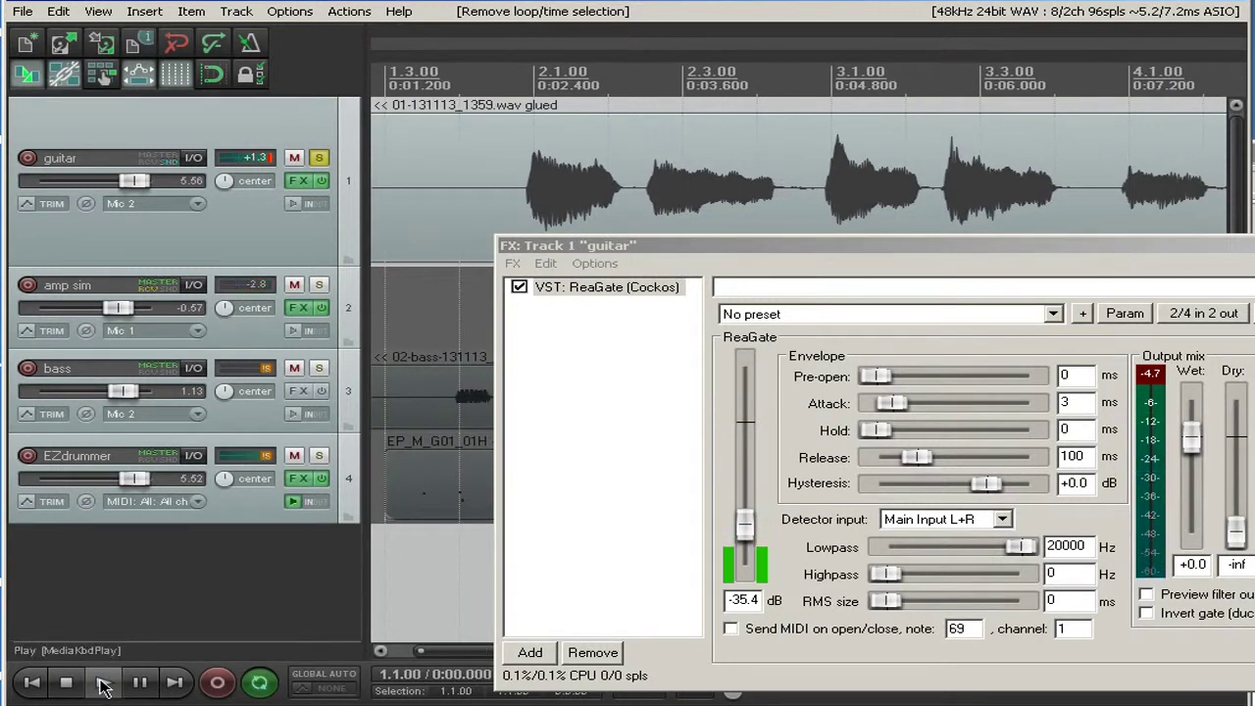